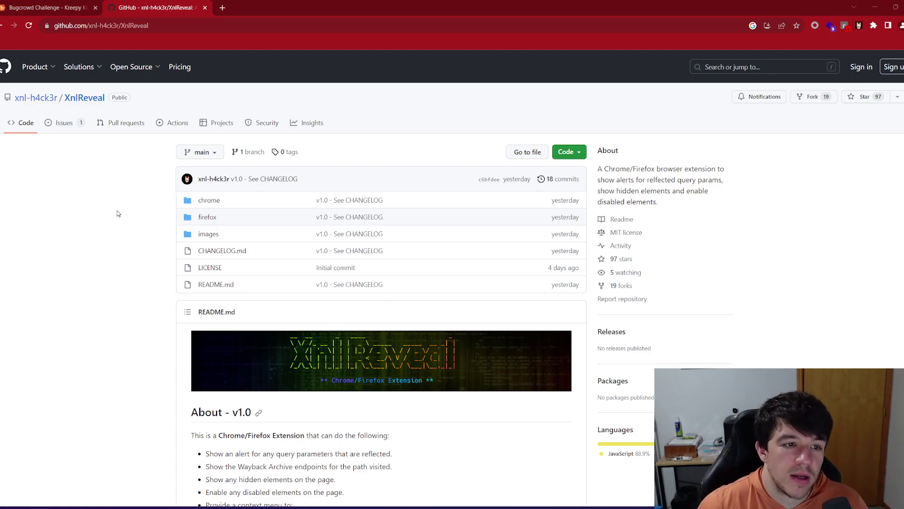
After skimming the README, return to the Kreepy Klown tab and select 'Klown' in the denial message
{"action": "scroll", "coordinate": [246, 301], "scroll_direction": "down", "scroll_amount": 4}
{"action": "scroll", "coordinate": [246, 301], "scroll_direction": "down", "scroll_amount": 5}
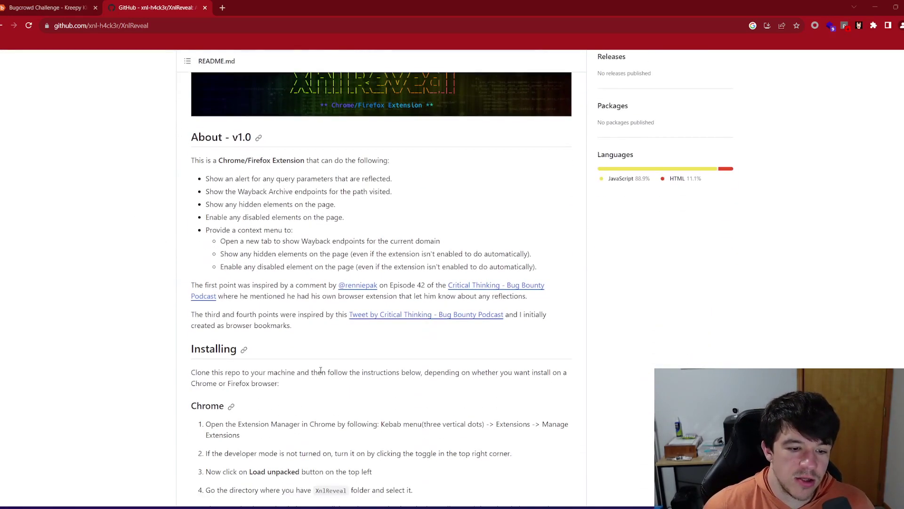
{"action": "scroll", "coordinate": [282, 354], "scroll_direction": "down", "scroll_amount": 4}
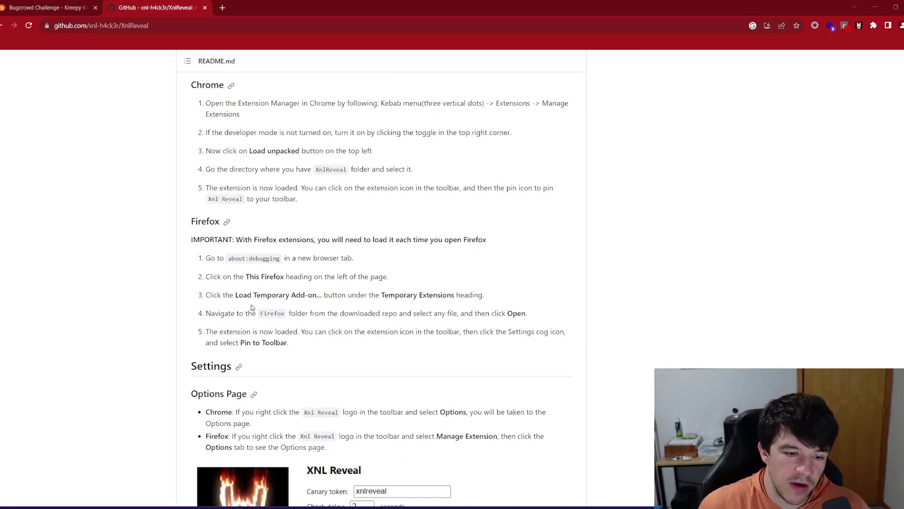
{"action": "scroll", "coordinate": [251, 307], "scroll_direction": "down", "scroll_amount": 5}
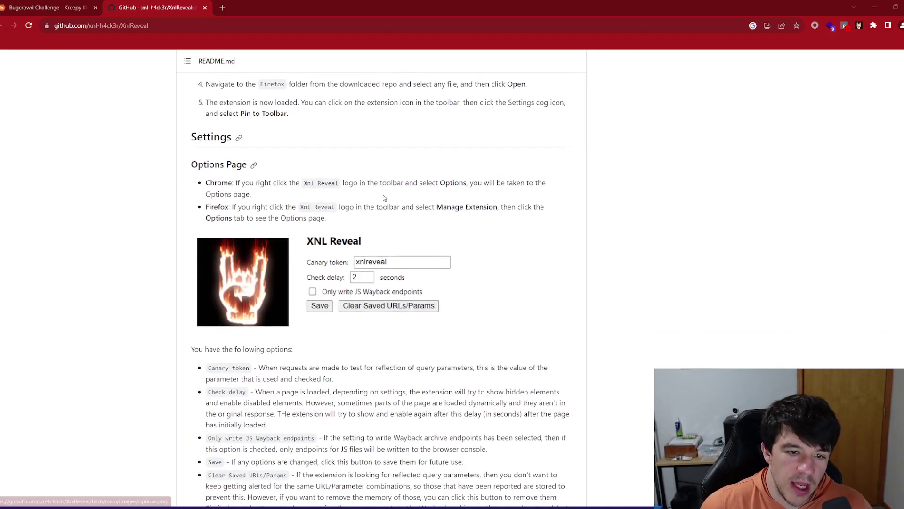
{"action": "scroll", "coordinate": [264, 358], "scroll_direction": "down", "scroll_amount": 1}
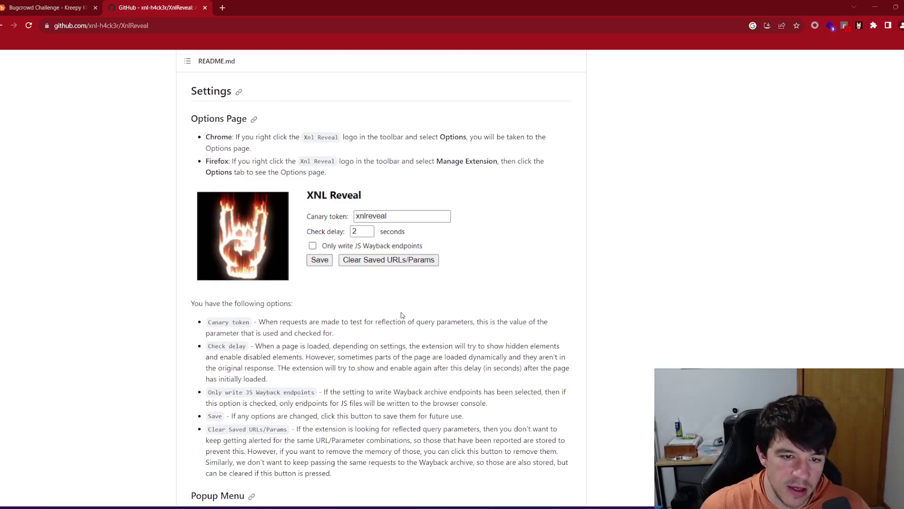
{"action": "scroll", "coordinate": [402, 315], "scroll_direction": "up", "scroll_amount": 15}
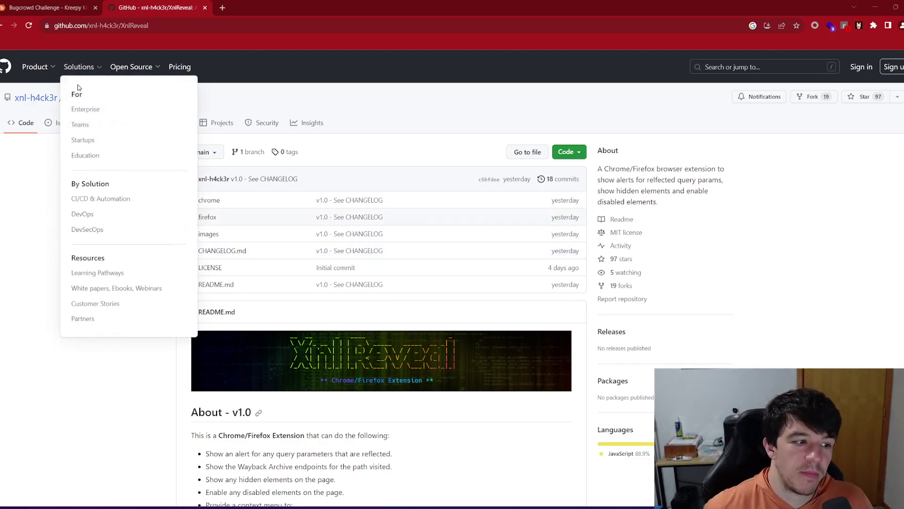
{"action": "left_click", "coordinate": [49, 8]}
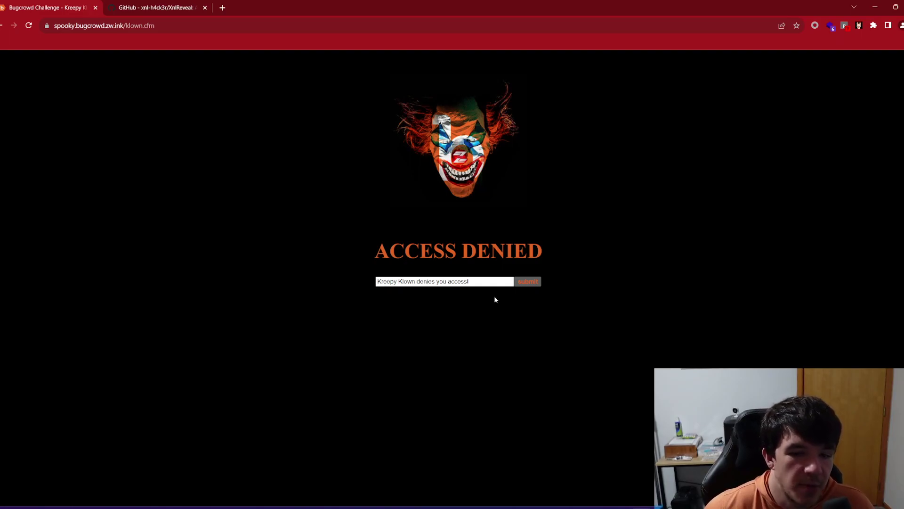
{"action": "double_click", "coordinate": [408, 281]}
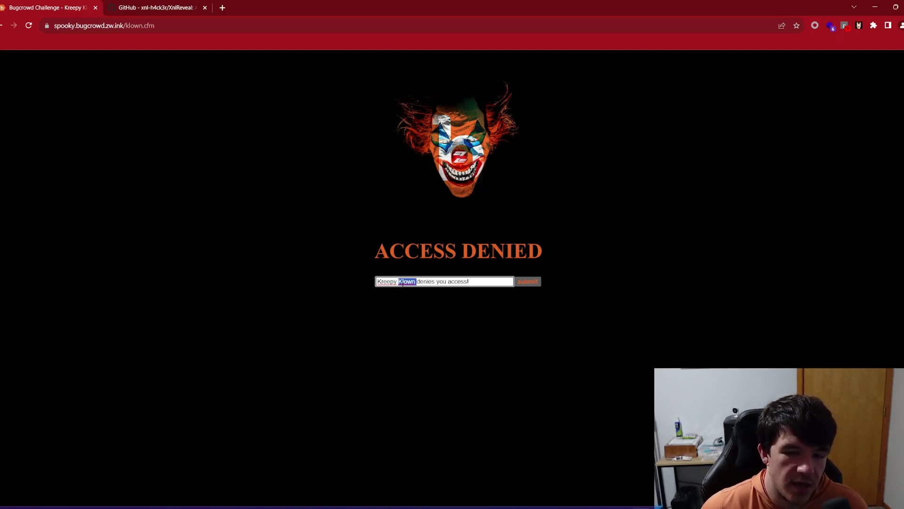
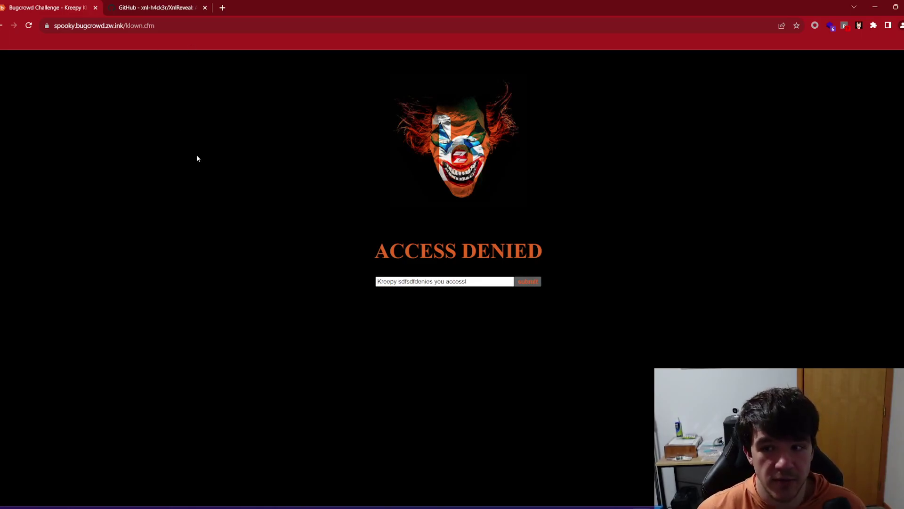
Switch on ENABLE REVEAL in the Xnl Reveal extension options
{"action": "left_click", "coordinate": [860, 26]}
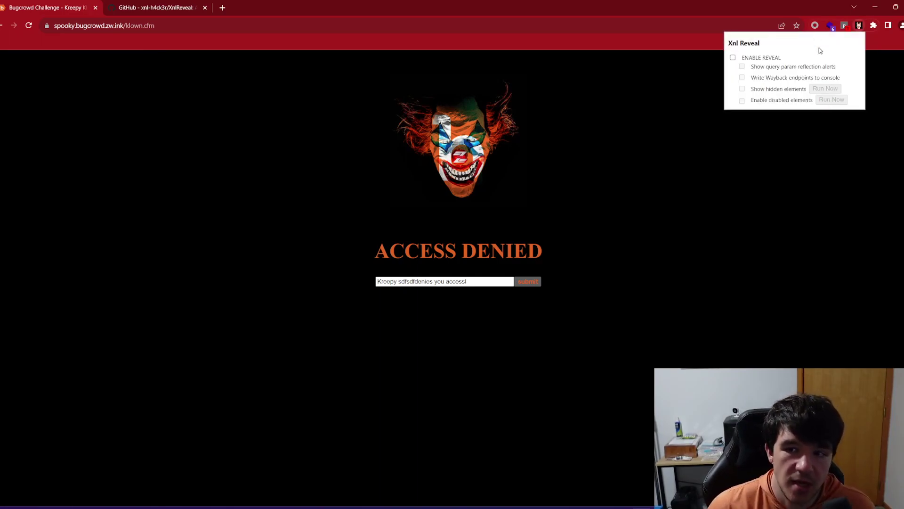
{"action": "left_click", "coordinate": [733, 57]}
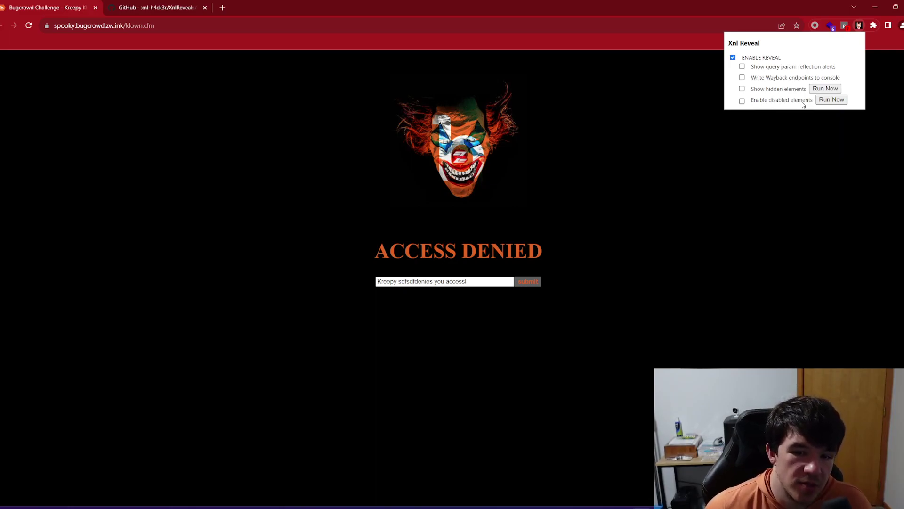
Turn on 'Show hidden elements', zoom in, and overwrite the captcha's middle with 'dfdssdfsdf'
{"action": "left_click", "coordinate": [742, 89]}
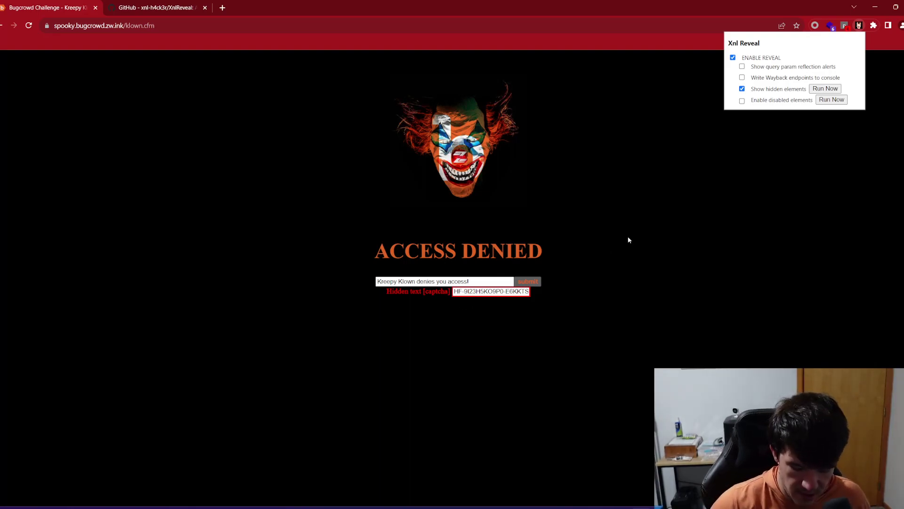
{"action": "key", "text": "ctrl+equal"}
{"action": "key", "text": "ctrl+equal"}
{"action": "key", "text": "ctrl+equal"}
{"action": "key", "text": "ctrl+equal"}
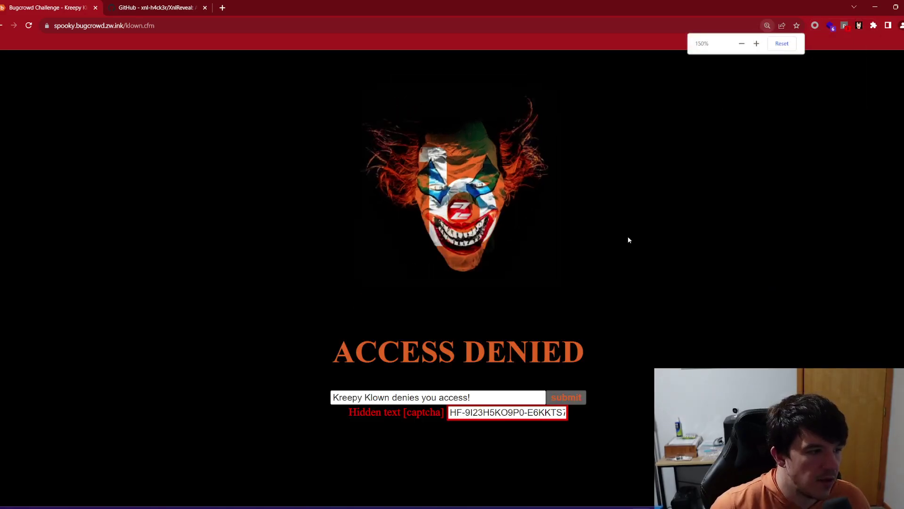
{"action": "left_click", "coordinate": [859, 26]}
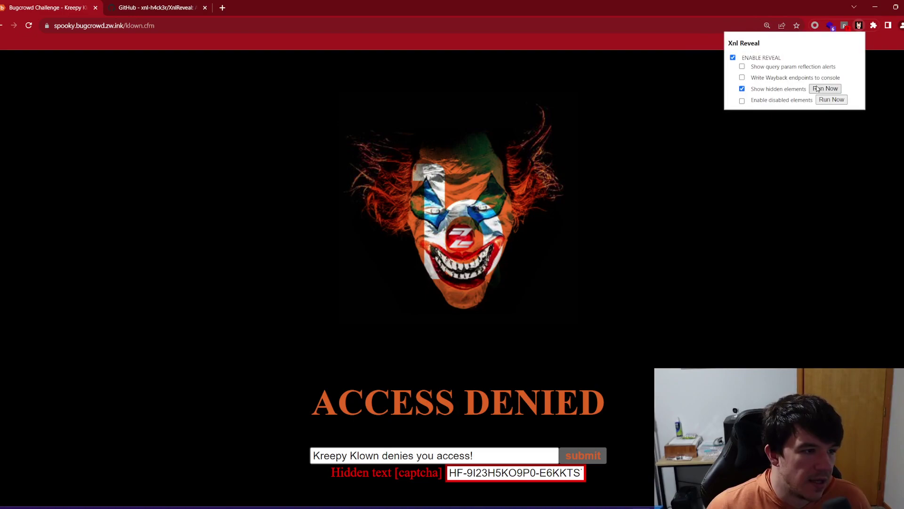
{"action": "double_click", "coordinate": [517, 474]}
{"action": "type", "text": "dfdssdfsdf-E6KKTS7SJ2"}
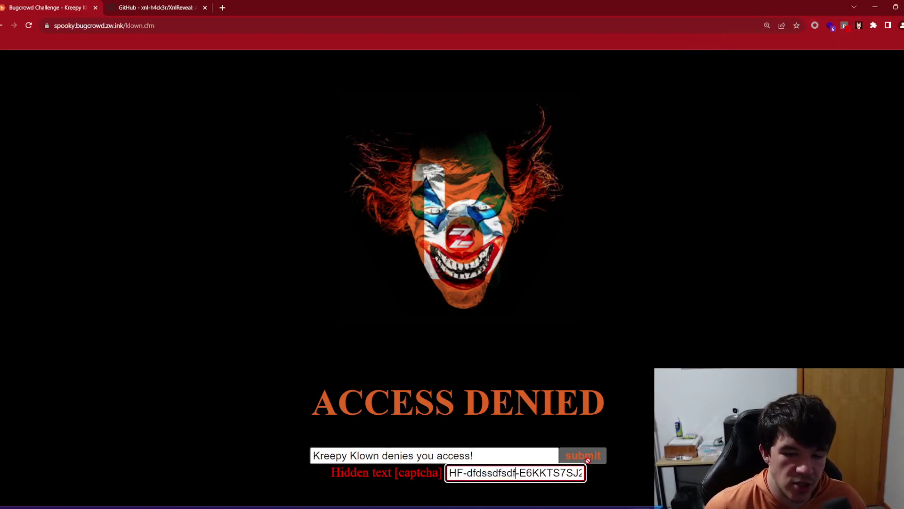
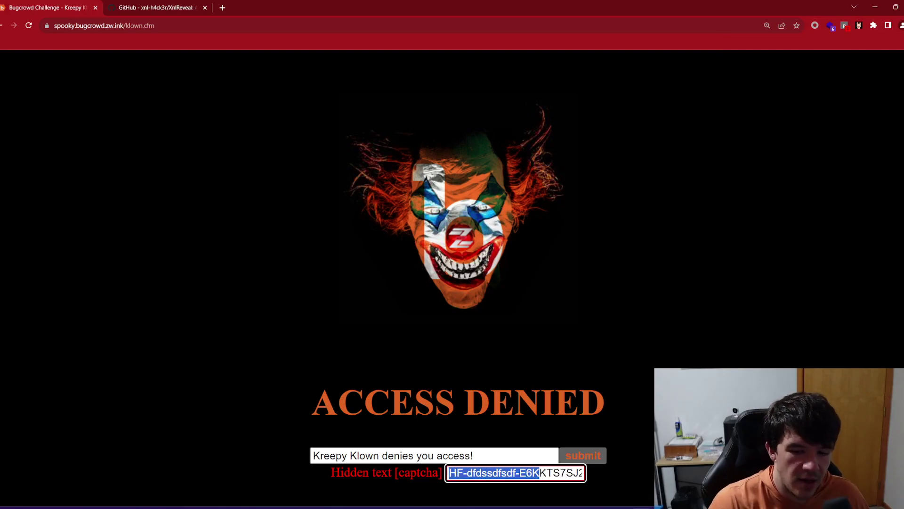
Overwrite the captcha field's leading characters with 'adfsdf', then reselect the field's entire value
{"action": "type", "text": "adfsdf"}
{"action": "left_click", "coordinate": [641, 362]}
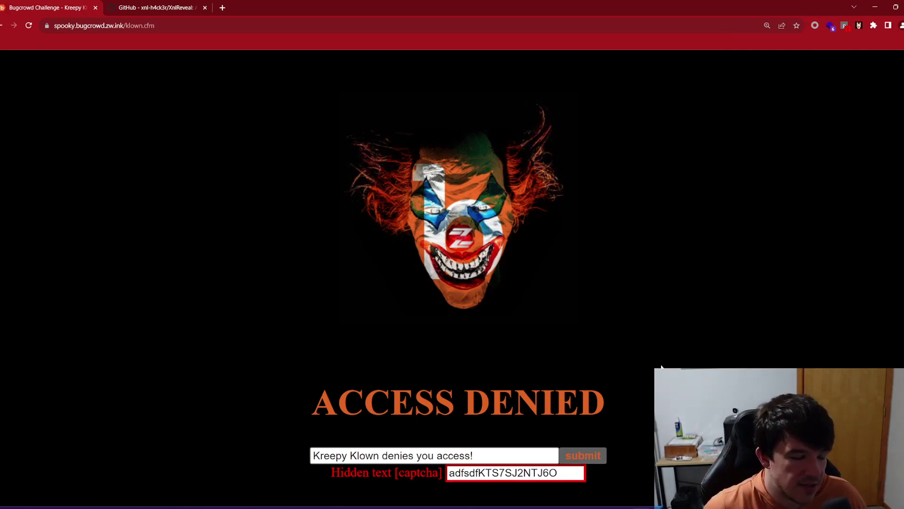
{"action": "left_click", "coordinate": [520, 455]}
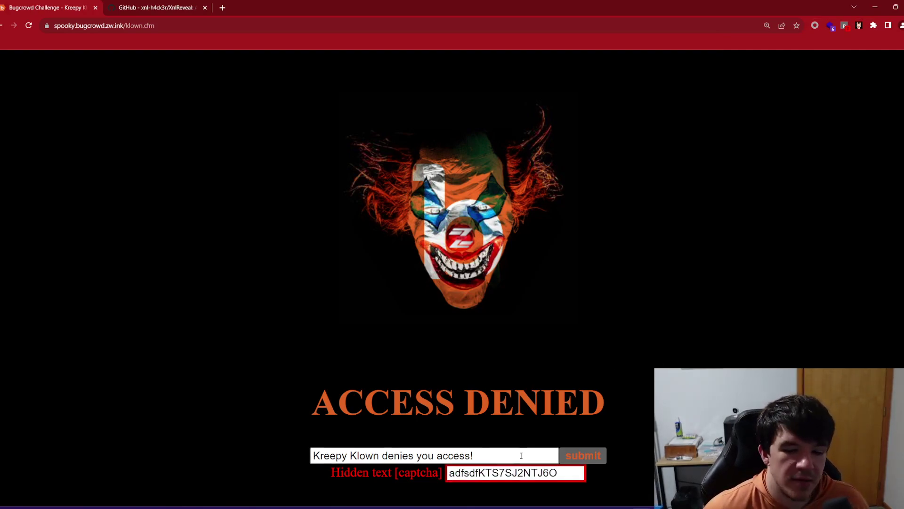
{"action": "key", "text": "Tab"}
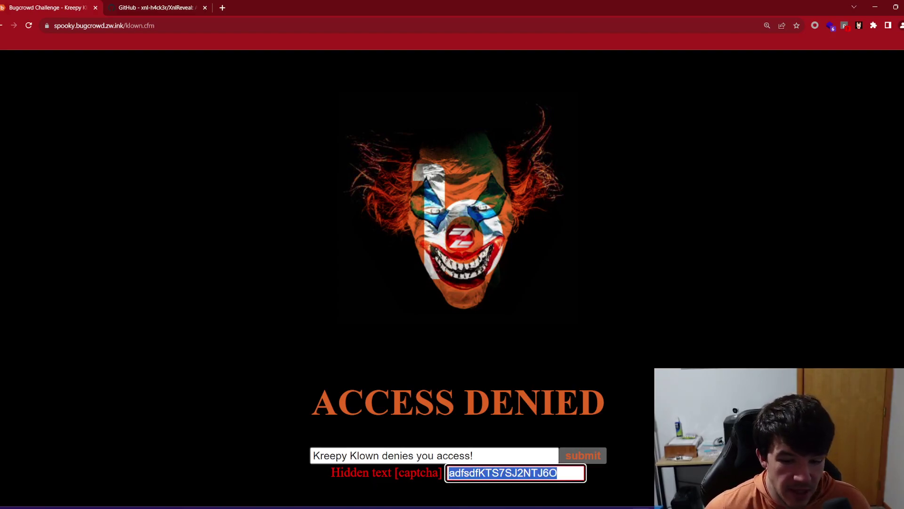
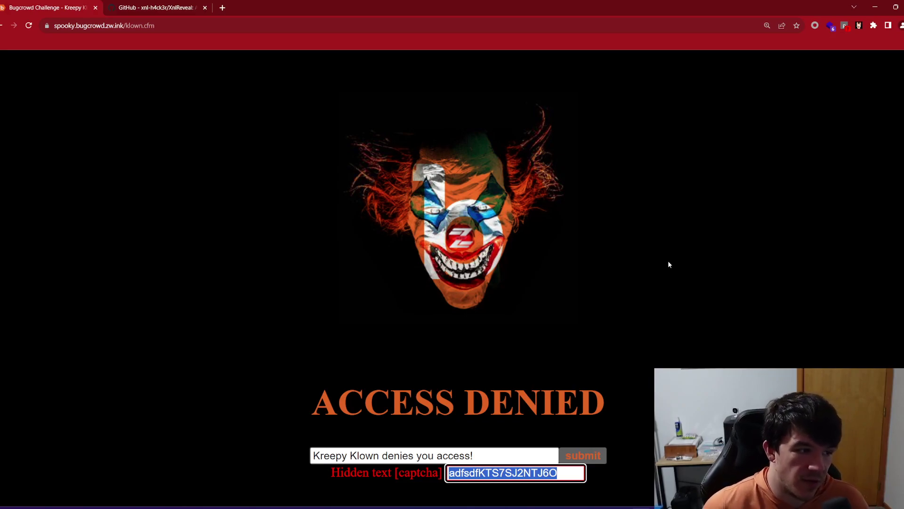
Tick 'Enable disabled elements' in XnlReveal and submit the form to get the secret-password alert
{"action": "left_click", "coordinate": [858, 26]}
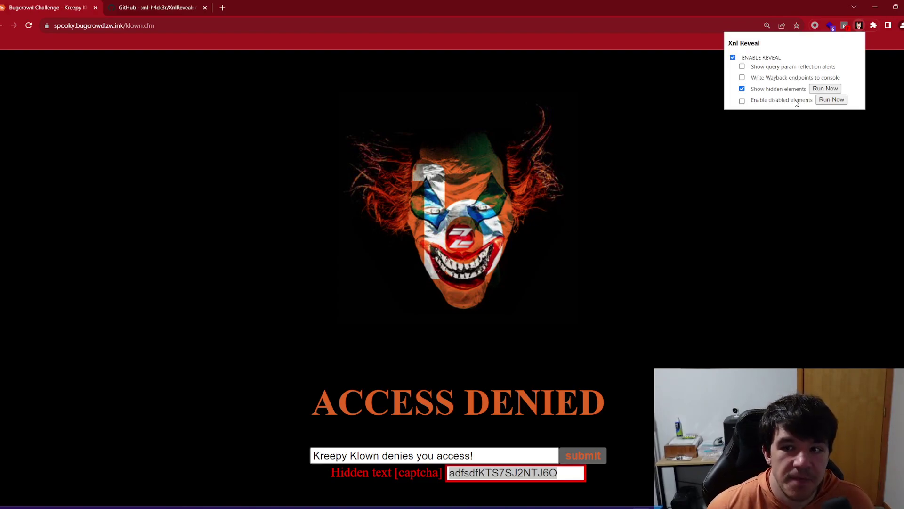
{"action": "left_click", "coordinate": [743, 100]}
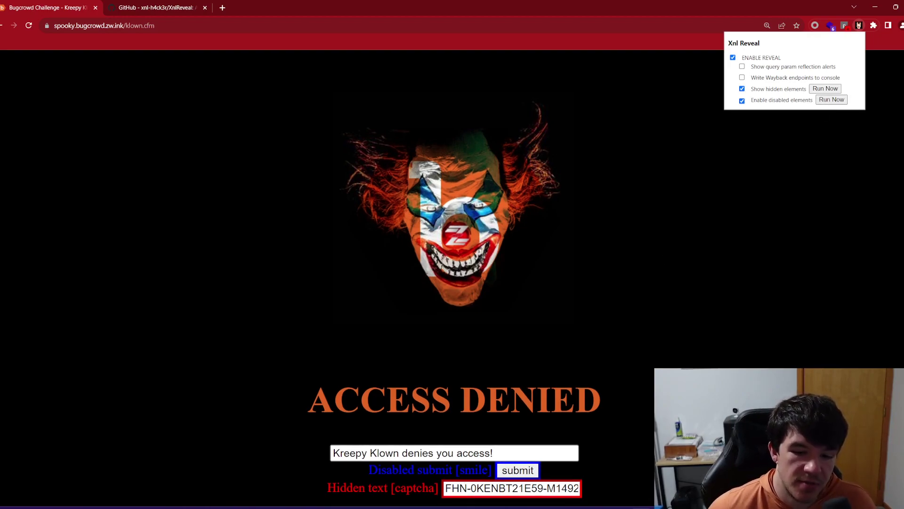
{"action": "left_click", "coordinate": [517, 470]}
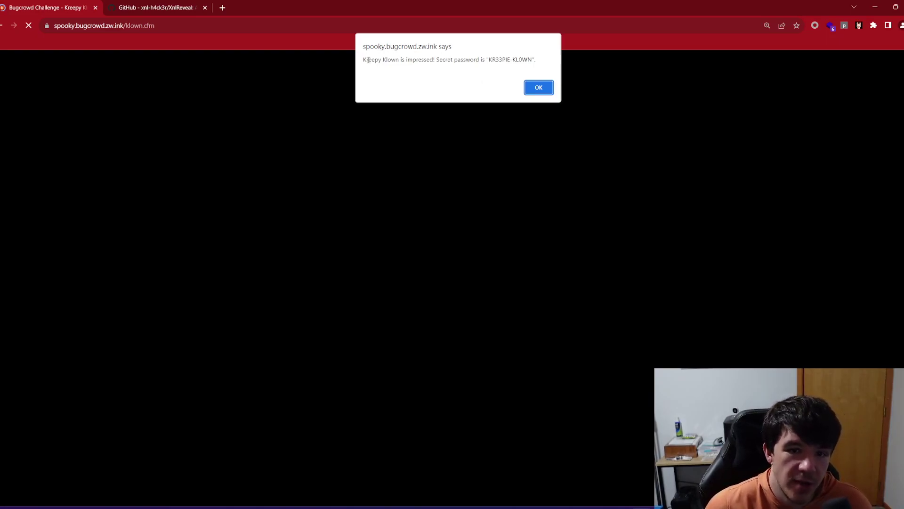
Copy the secret password from the alert and paste it over the input field's text
{"action": "left_click_drag", "start_coordinate": [488, 59], "coordinate": [533, 60]}
{"action": "key", "text": "ctrl+c"}
{"action": "left_click", "coordinate": [490, 59]}
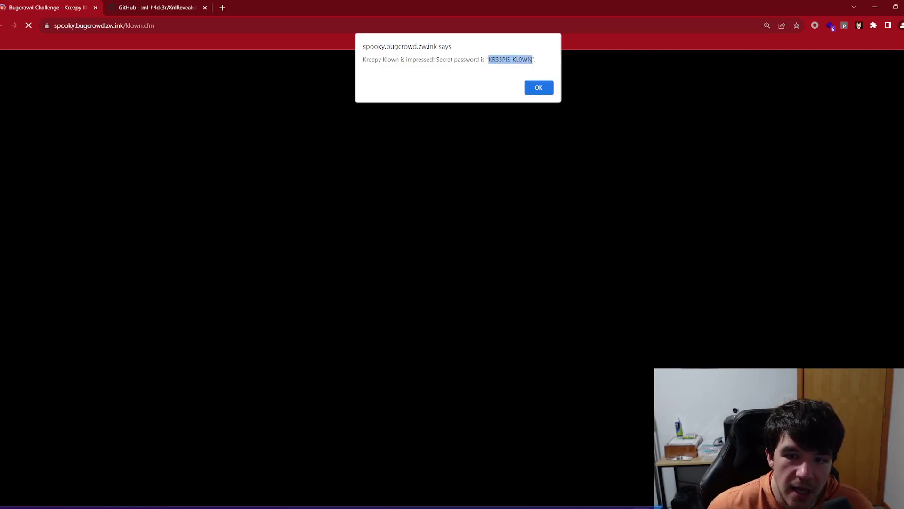
{"action": "left_click", "coordinate": [537, 87]}
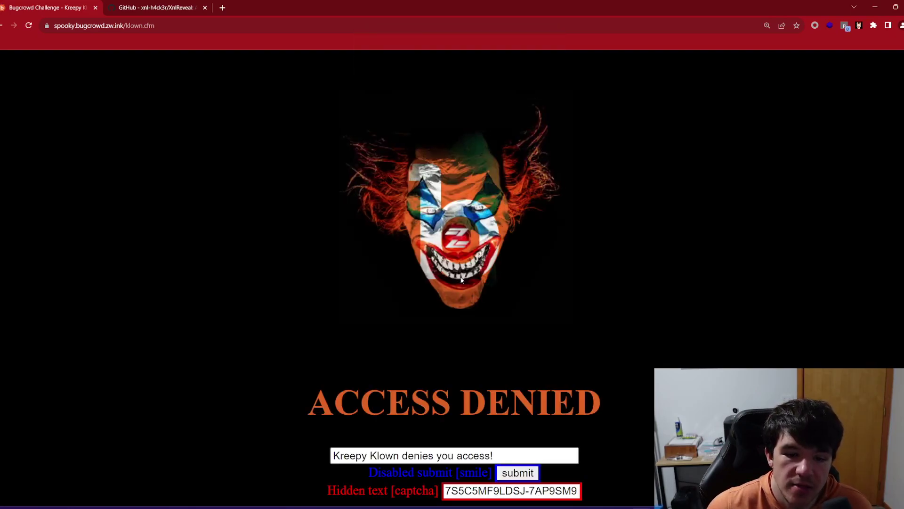
{"action": "left_click_drag", "start_coordinate": [495, 455], "coordinate": [309, 430]}
{"action": "key", "text": "ctrl+v"}
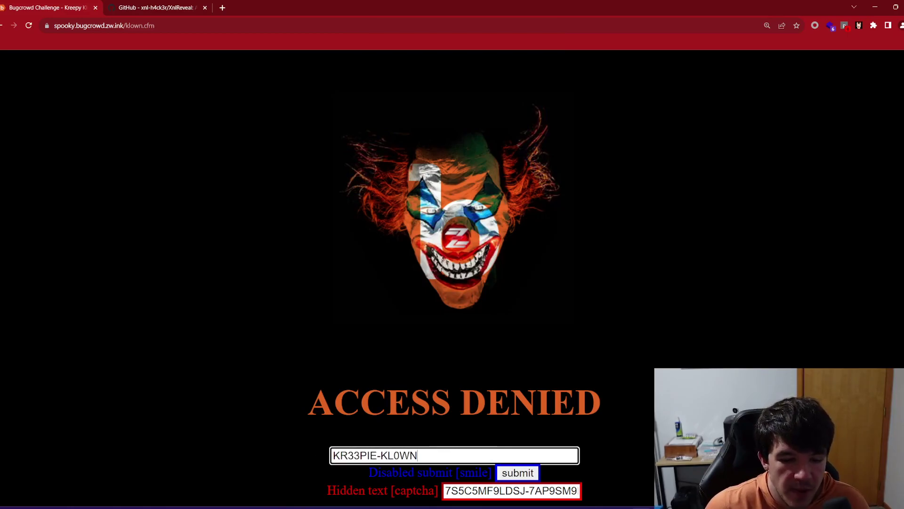
Submit the password to reveal the challenge code BUGCROWD-KLOWN-2023
{"action": "scroll", "coordinate": [677, 347], "scroll_direction": "down", "scroll_amount": 1}
{"action": "left_click", "coordinate": [518, 470]}
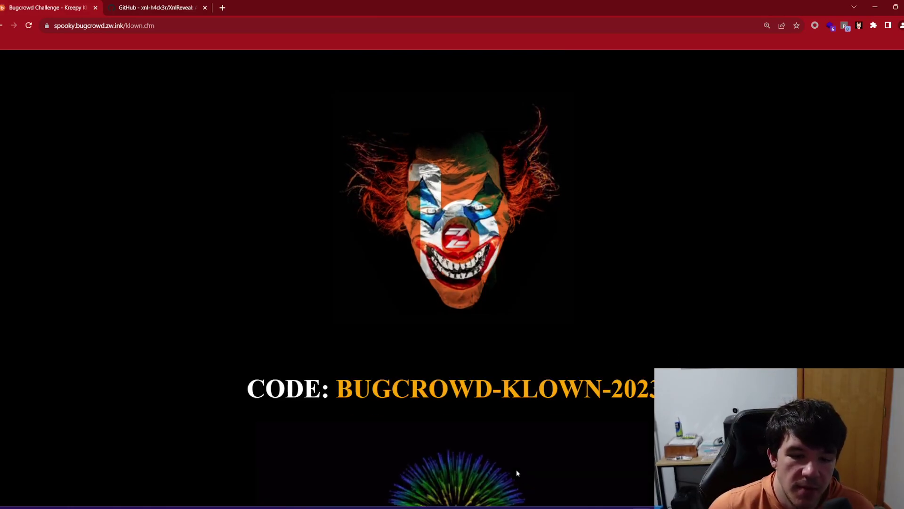
{"action": "scroll", "coordinate": [552, 397], "scroll_direction": "down", "scroll_amount": 3}
{"action": "scroll", "coordinate": [661, 368], "scroll_direction": "up", "scroll_amount": 3}
{"action": "scroll", "coordinate": [541, 389], "scroll_direction": "down", "scroll_amount": 3}
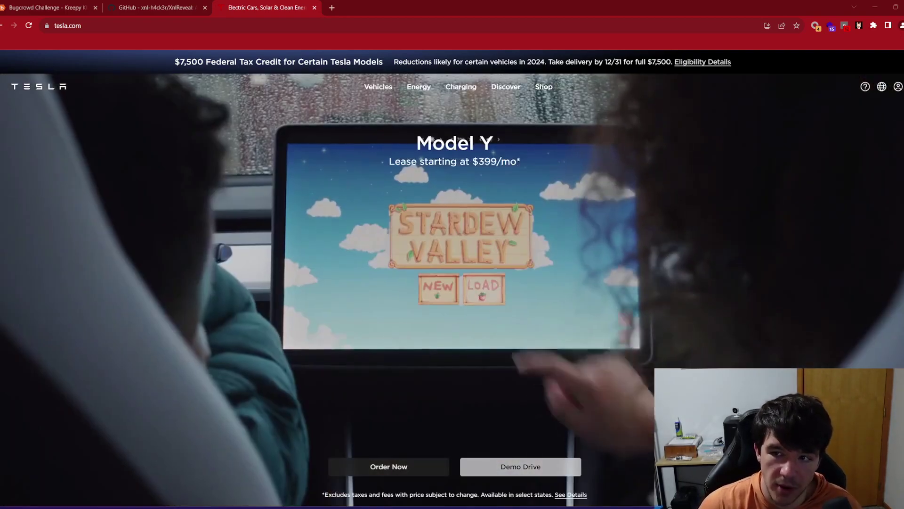
Open Chrome's Developer tools console on tesla.com through More tools
{"action": "left_click", "coordinate": [903, 26]}
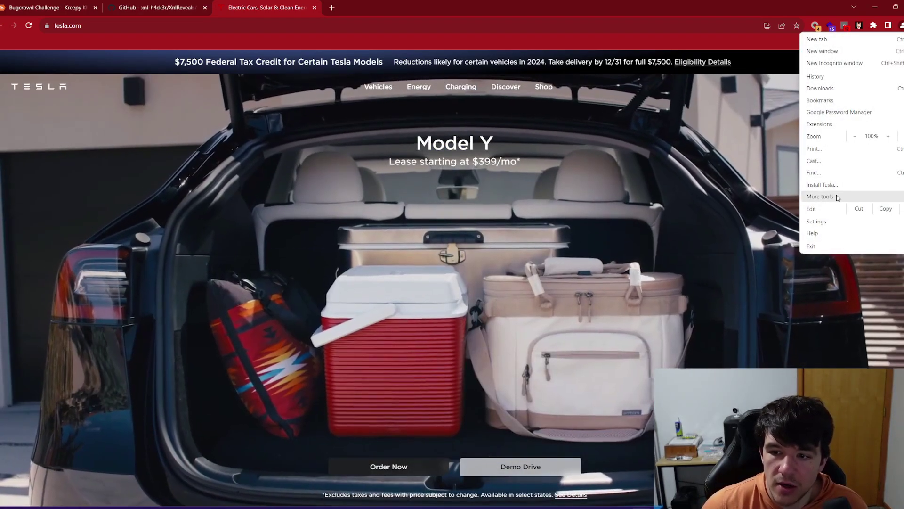
{"action": "mouse_move", "coordinate": [838, 197]}
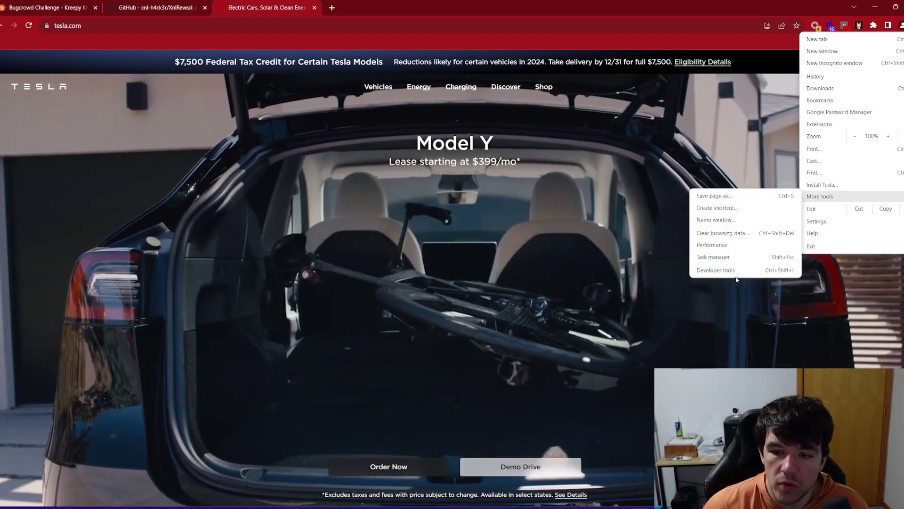
{"action": "left_click", "coordinate": [740, 272]}
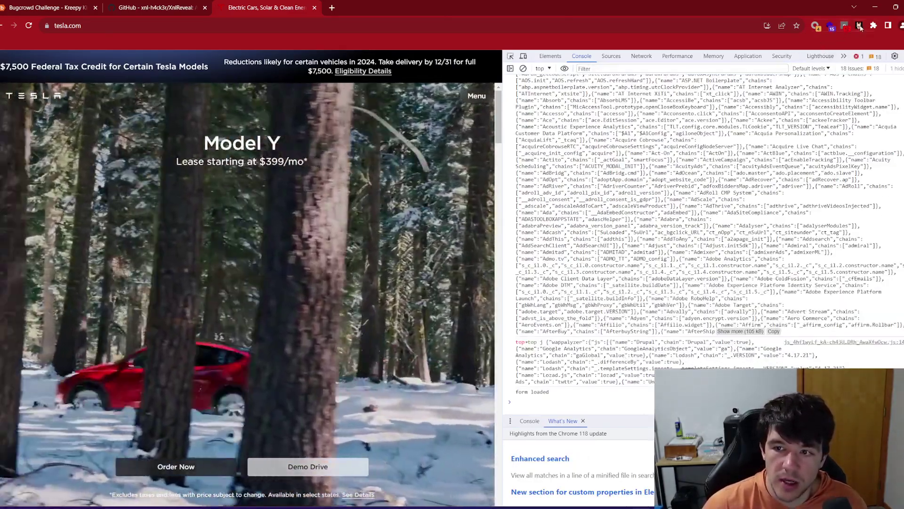
Turn on 'Write Wayback endpoints to console' in XnlReveal and reload tesla.com
{"action": "left_click", "coordinate": [858, 25]}
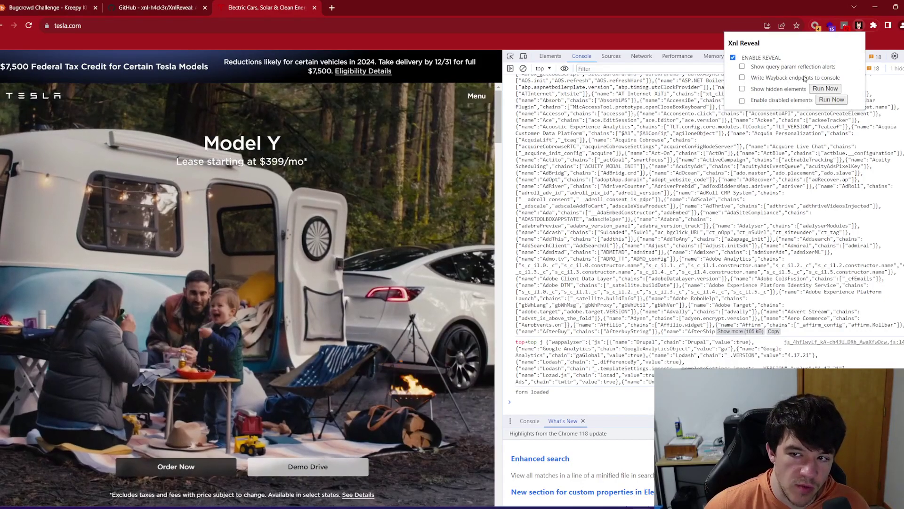
{"action": "left_click", "coordinate": [834, 80]}
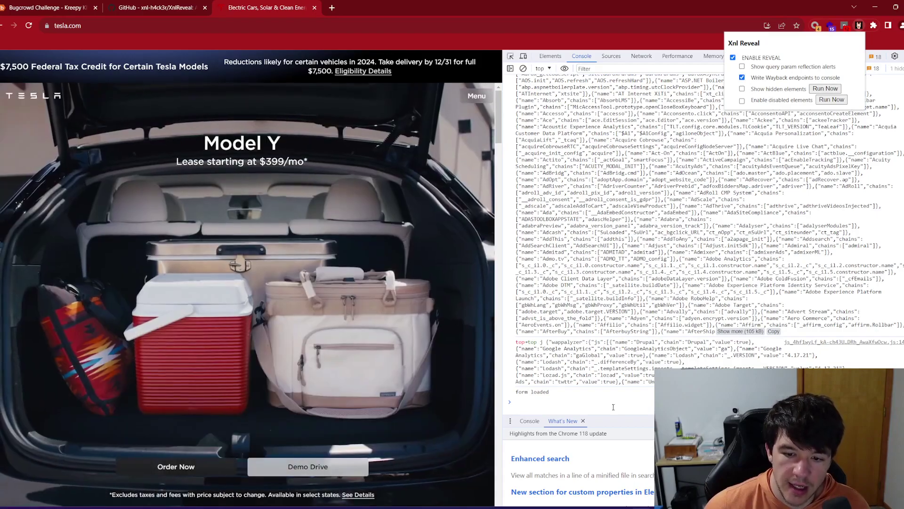
{"action": "left_click", "coordinate": [554, 403]}
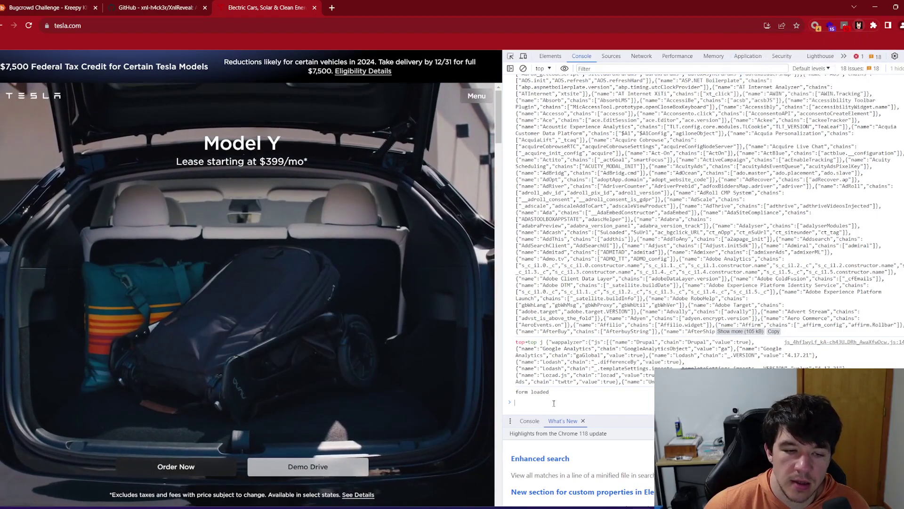
{"action": "left_click", "coordinate": [29, 26]}
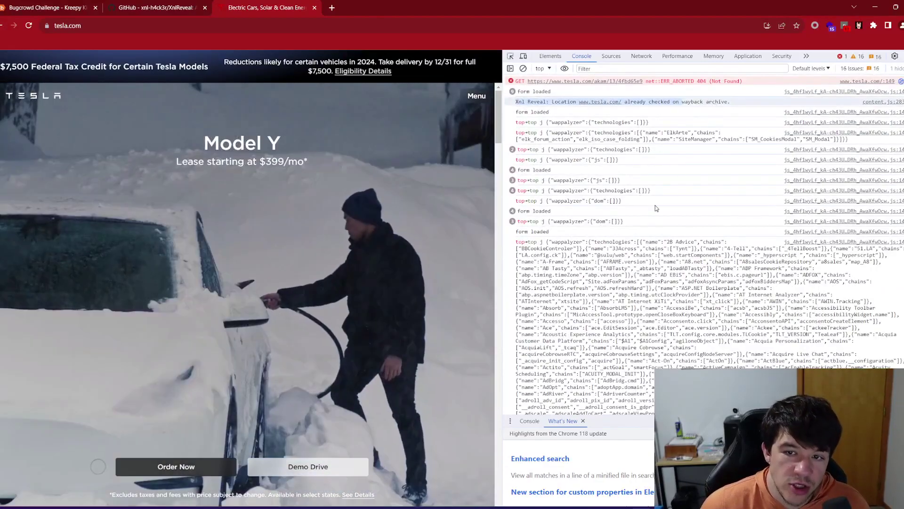
{"action": "scroll", "coordinate": [654, 210], "scroll_direction": "down", "scroll_amount": 4}
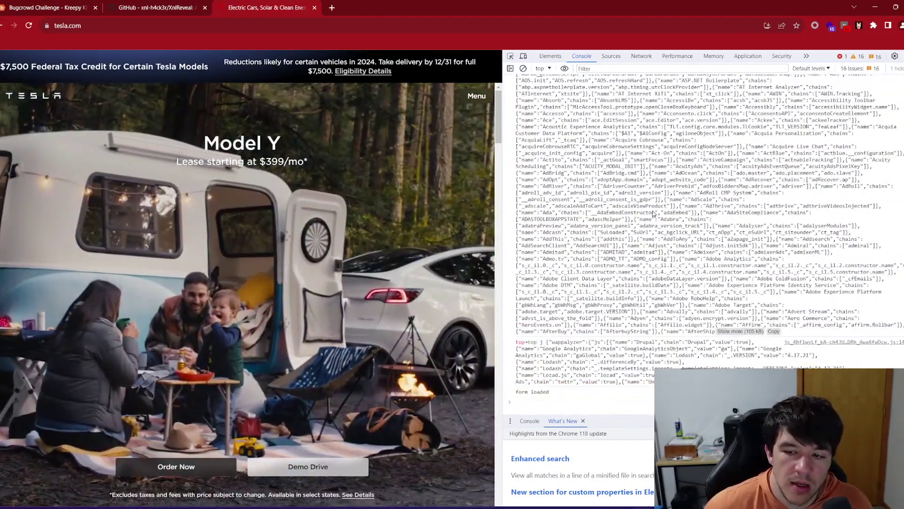
{"action": "scroll", "coordinate": [653, 212], "scroll_direction": "up", "scroll_amount": 4}
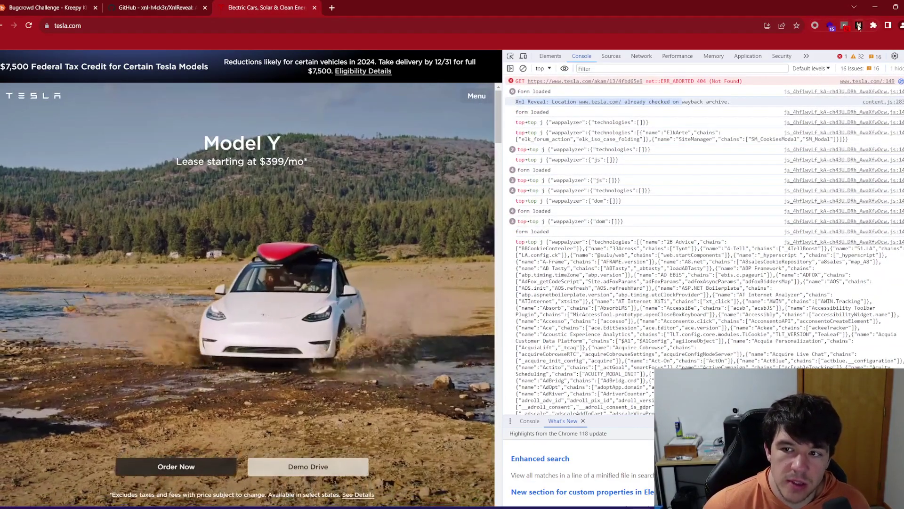
Reopen the XnlReveal options and review the Wayback output in the console
{"action": "left_click", "coordinate": [858, 25]}
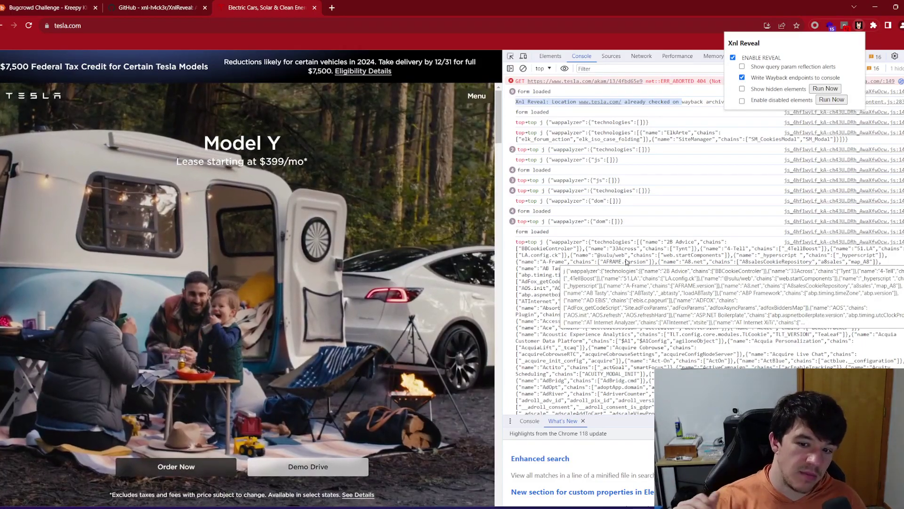
{"action": "scroll", "coordinate": [626, 261], "scroll_direction": "down", "scroll_amount": 5}
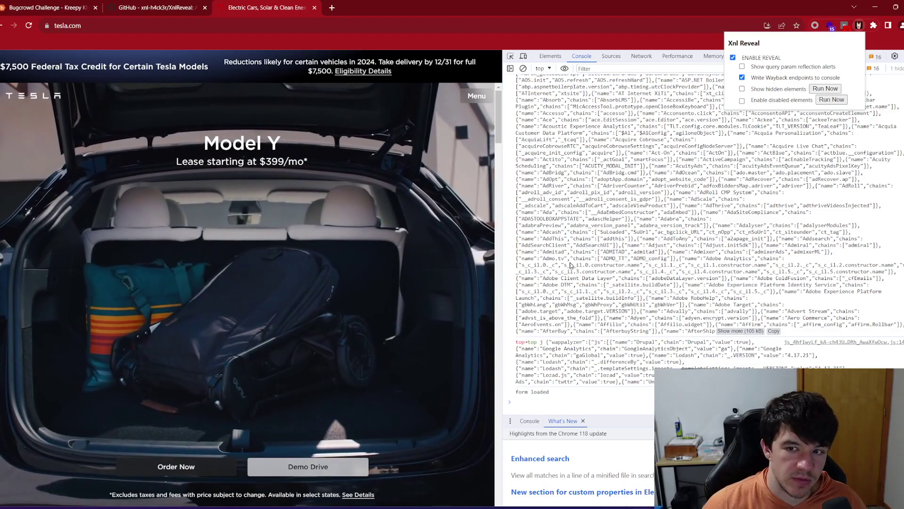
{"action": "scroll", "coordinate": [572, 265], "scroll_direction": "up", "scroll_amount": 1}
{"action": "scroll", "coordinate": [573, 265], "scroll_direction": "up", "scroll_amount": 4}
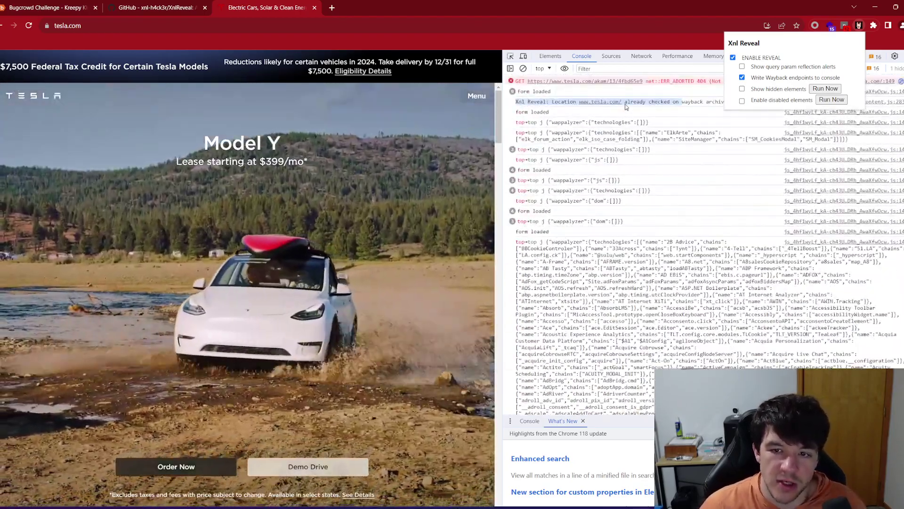
Switch XnlReveal off by unticking ENABLE REVEAL in its options
{"action": "left_click", "coordinate": [793, 120]}
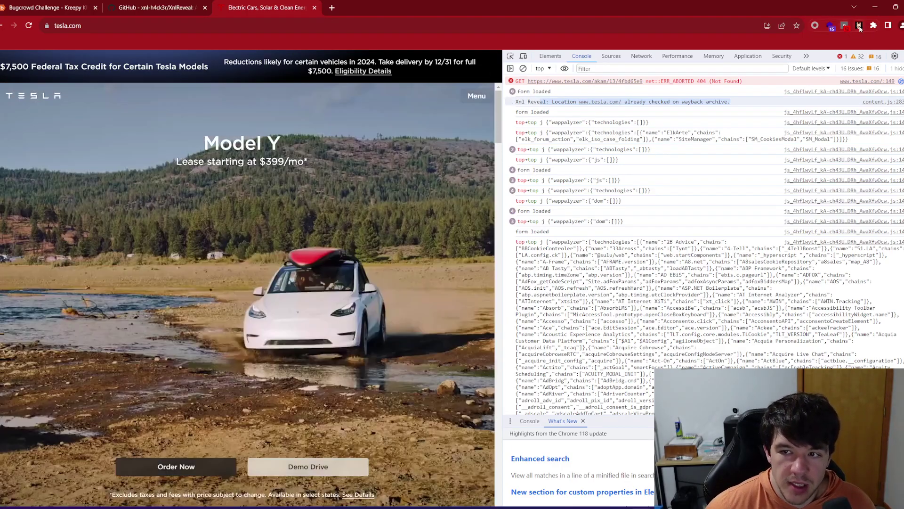
{"action": "left_click", "coordinate": [859, 26]}
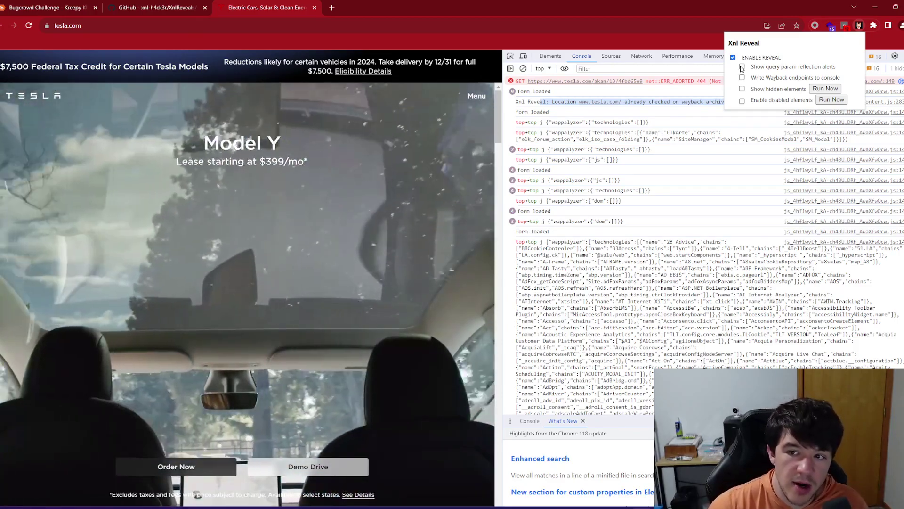
{"action": "left_click", "coordinate": [741, 67]}
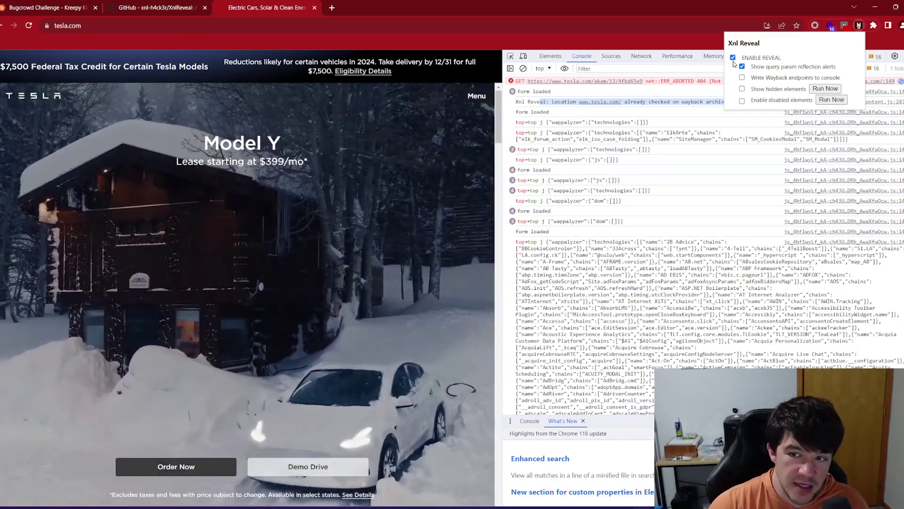
{"action": "left_click", "coordinate": [733, 57]}
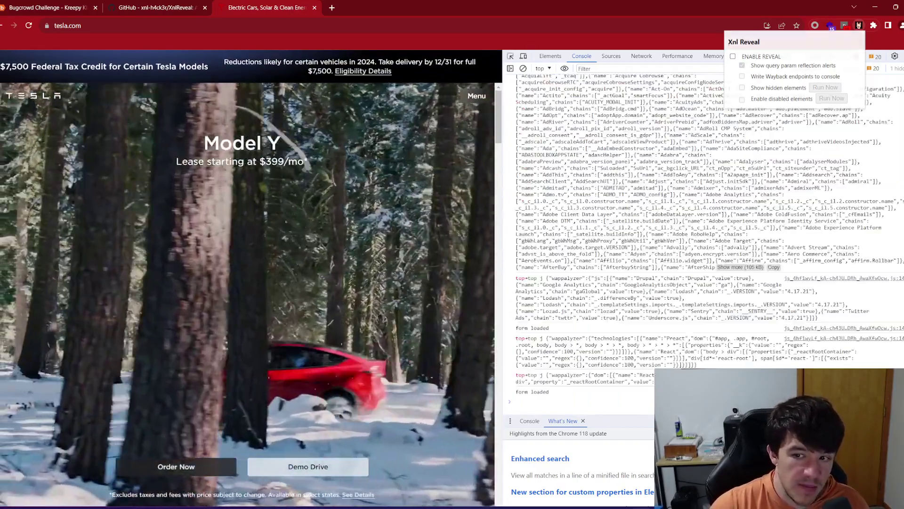
Close the popup and DevTools with F12, then show the XnlReveal GitHub repository tab
{"action": "left_click", "coordinate": [726, 125]}
{"action": "key", "text": "F12"}
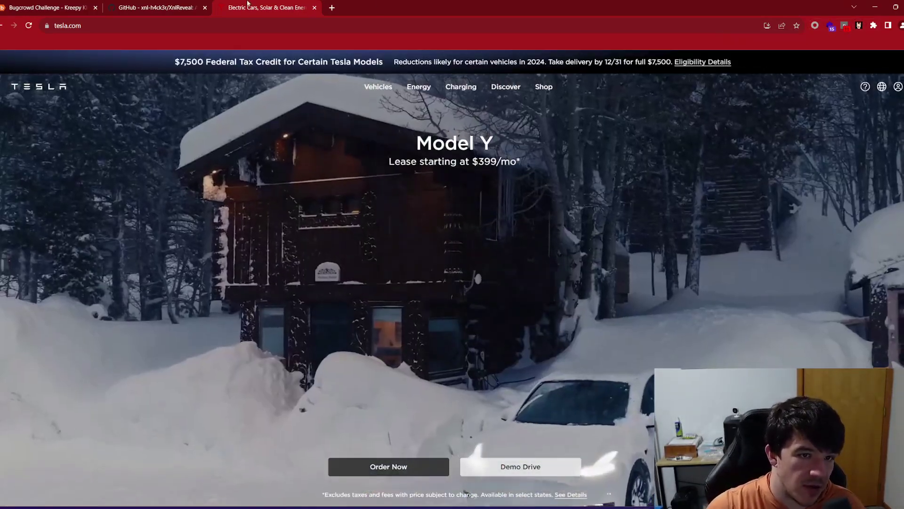
{"action": "left_click", "coordinate": [155, 7]}
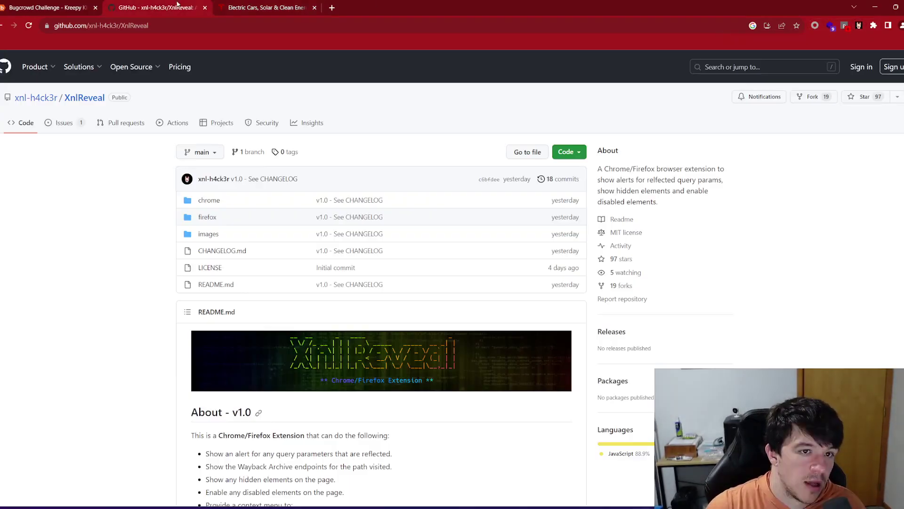